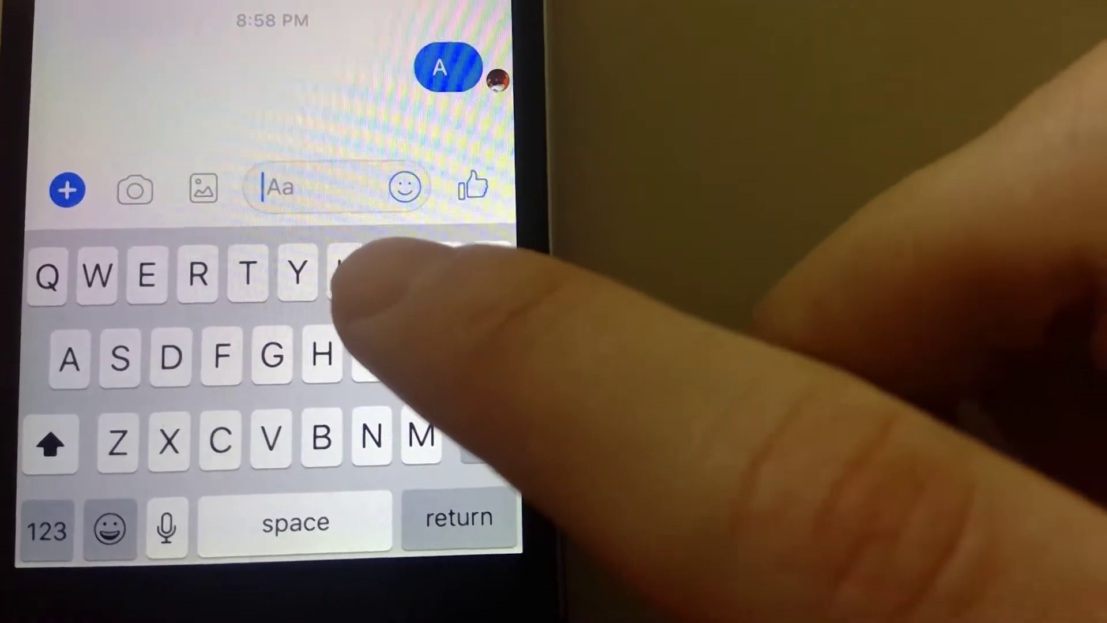
- Send a capital I in the Messenger chat, showing it arrive as 'A [?]'
click(355, 275)
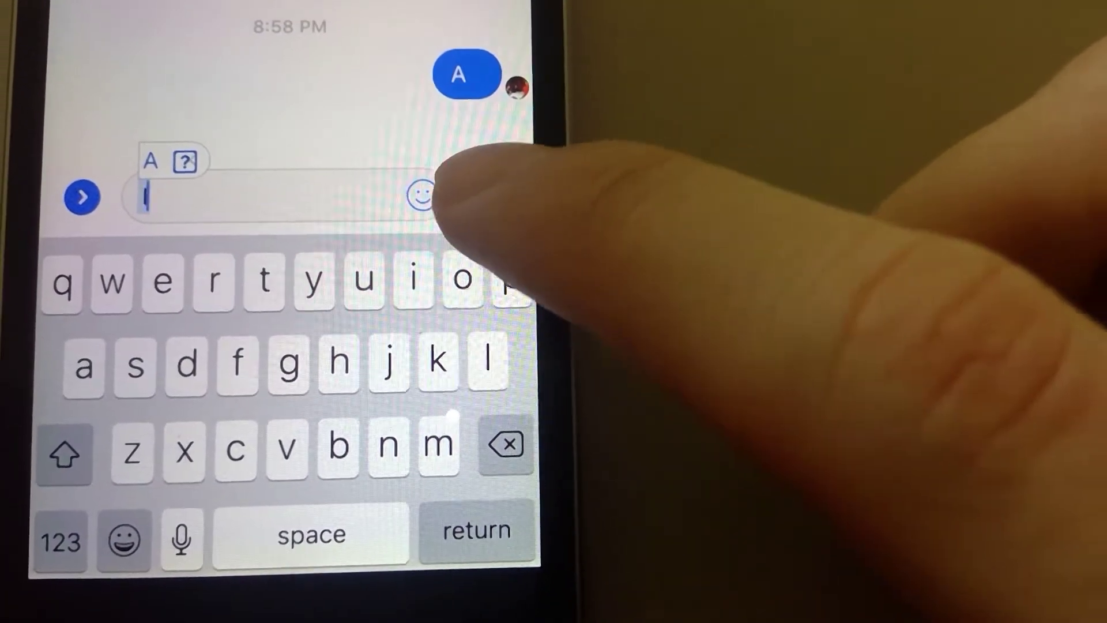
click(485, 198)
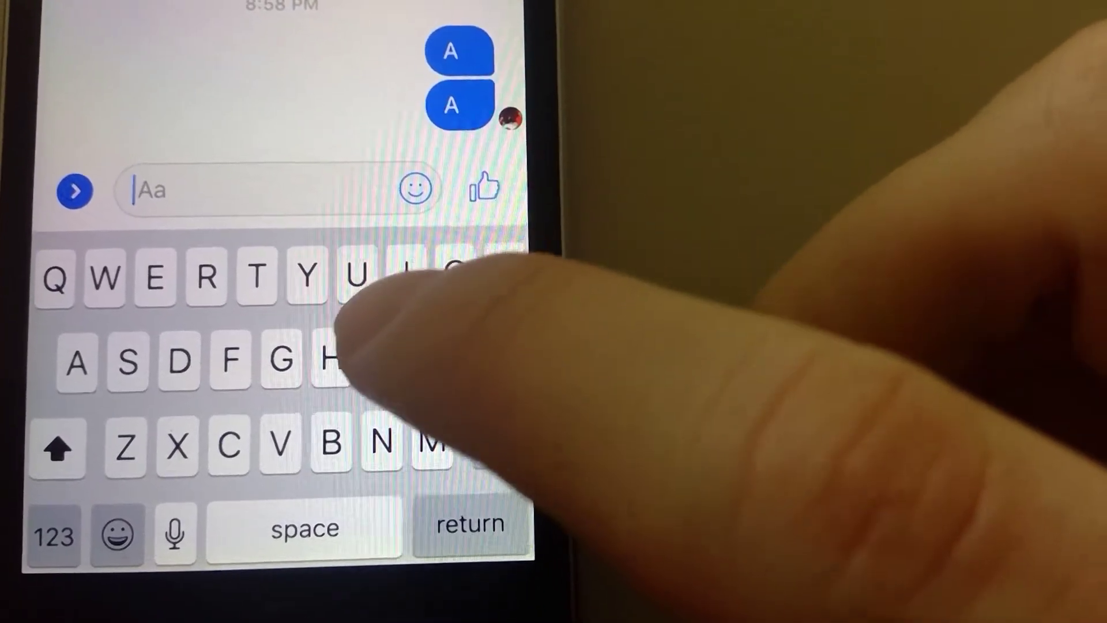
text(I)
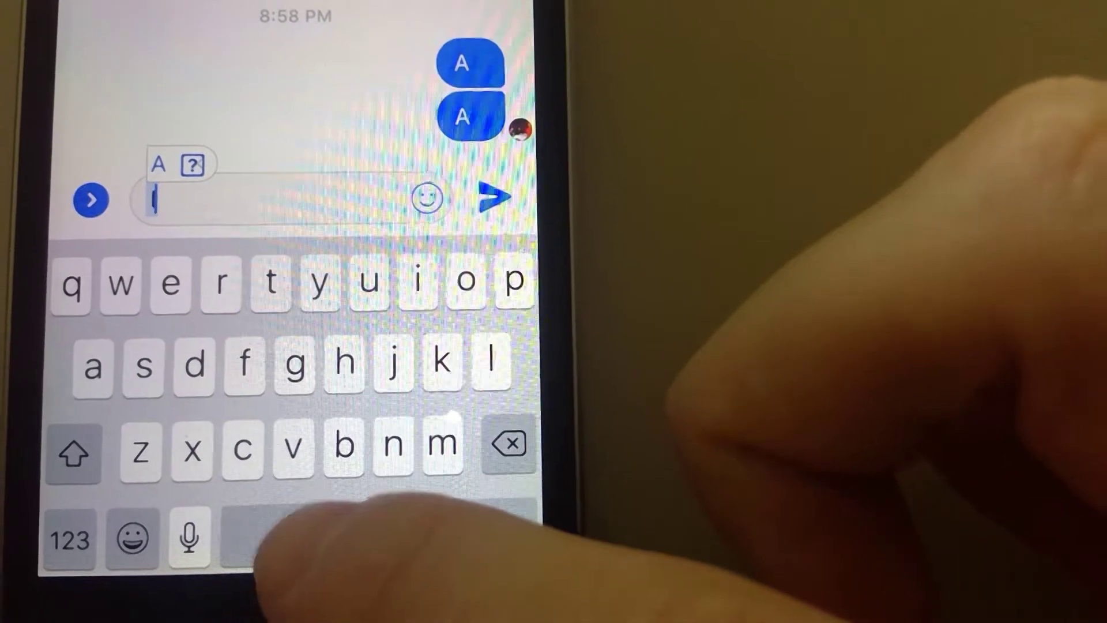
text( hjjj)
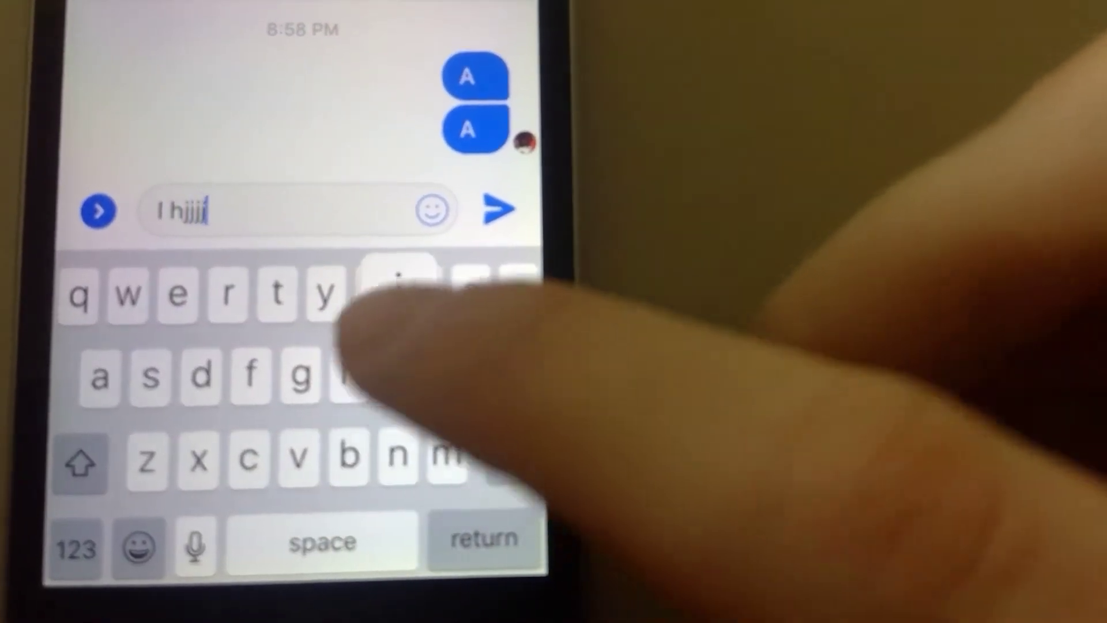
text(j)
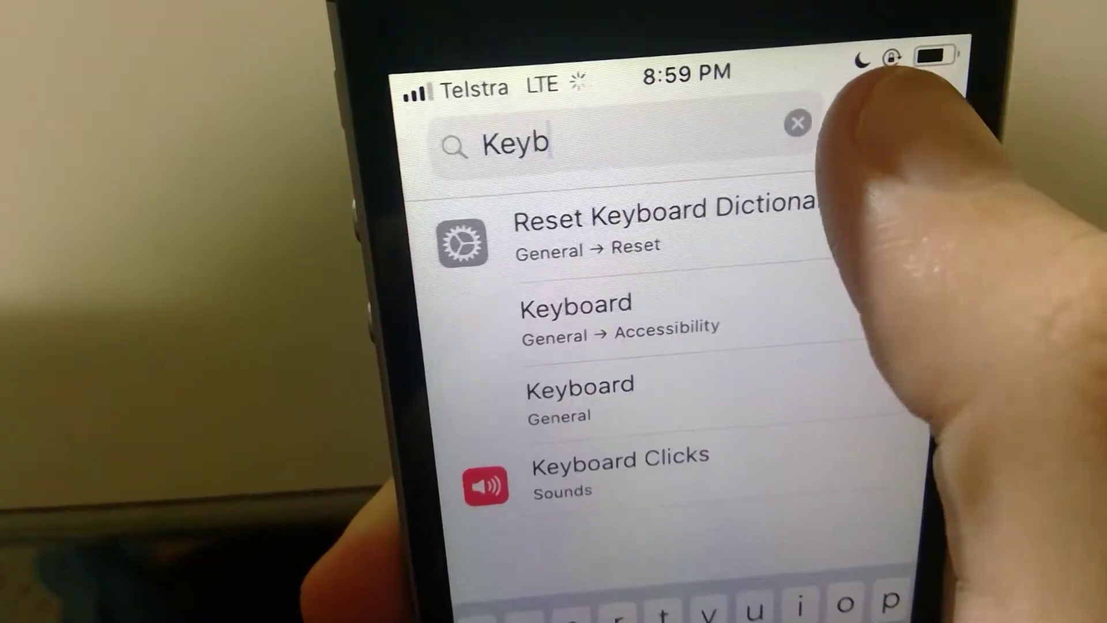
- Cancel the old search, search Settings for 'K', and open the Keyboard result
click(846, 91)
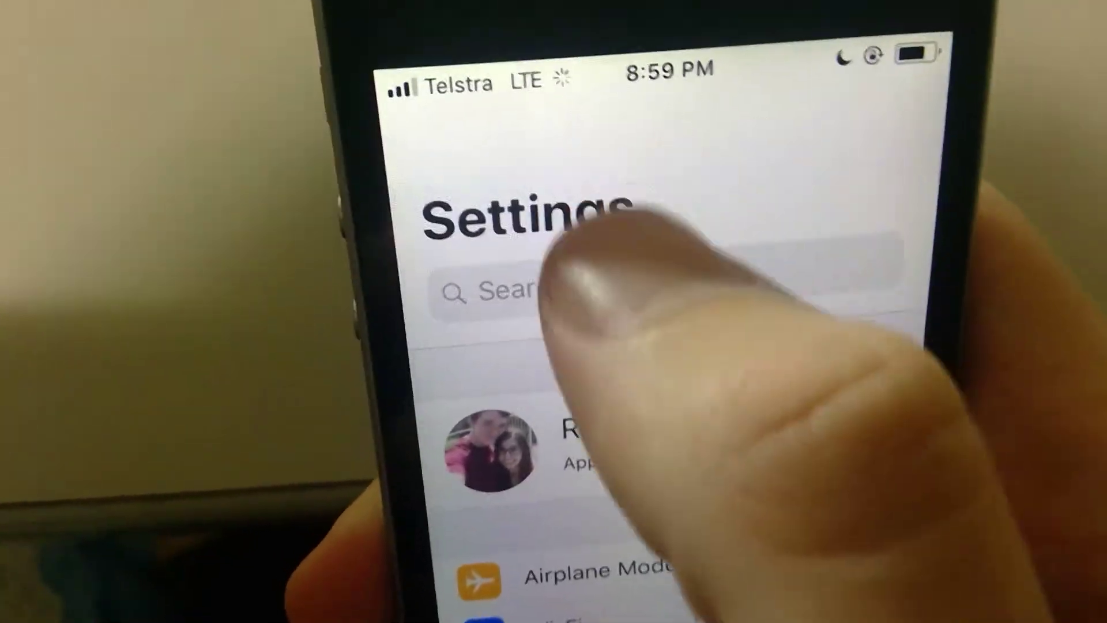
click(605, 282)
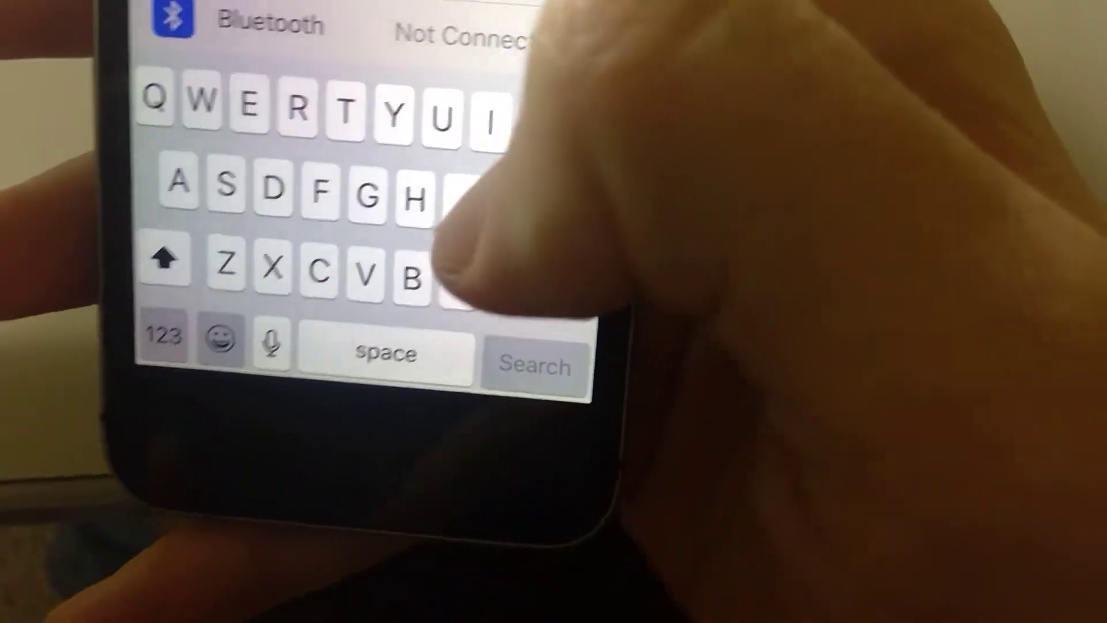
text(h)
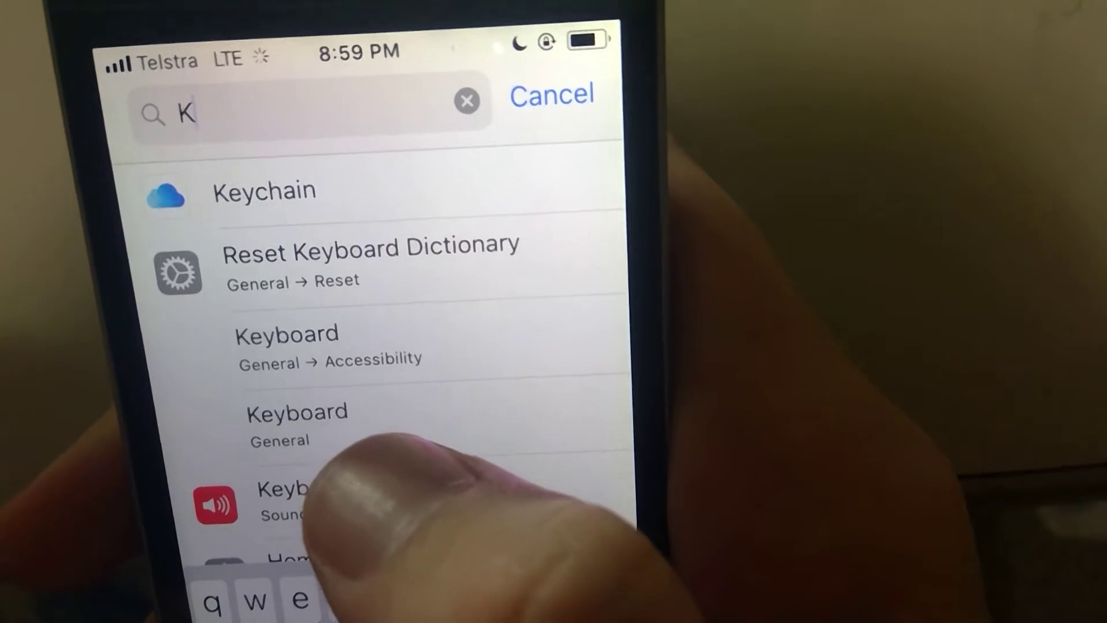
click(380, 416)
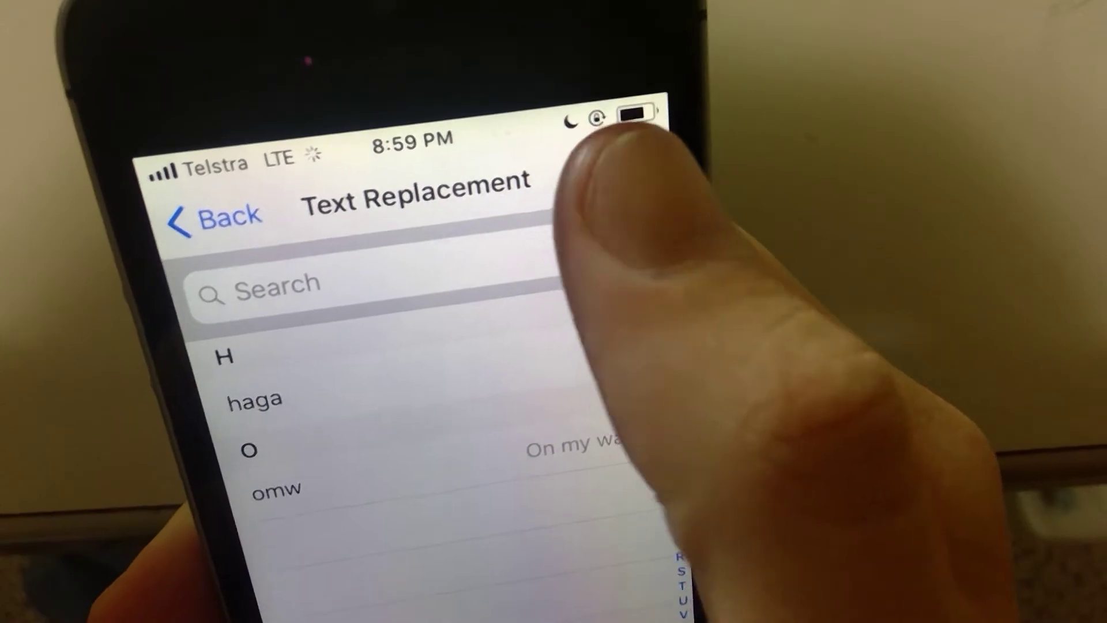
- Add and save a replacement with shortcut 'i' and phrase 'I'
click(587, 57)
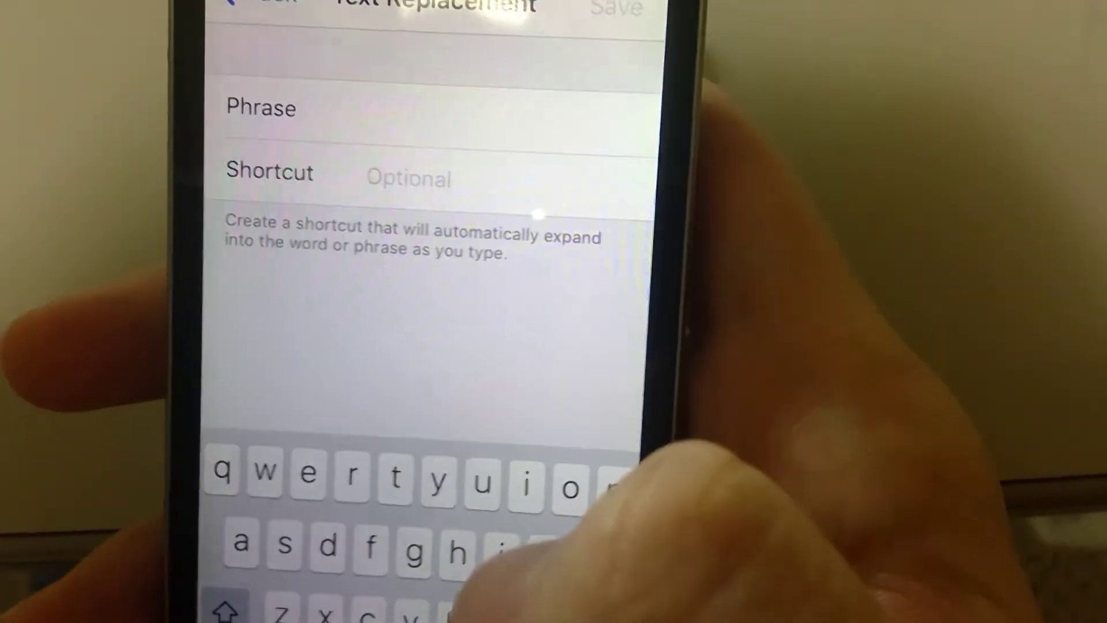
text(z)
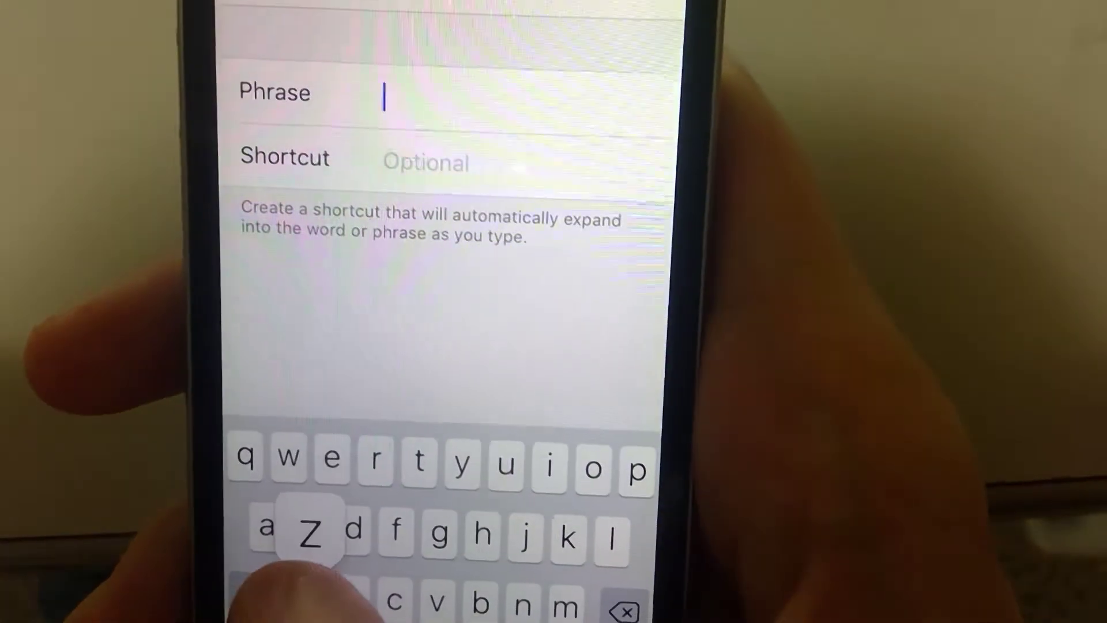
text(i)
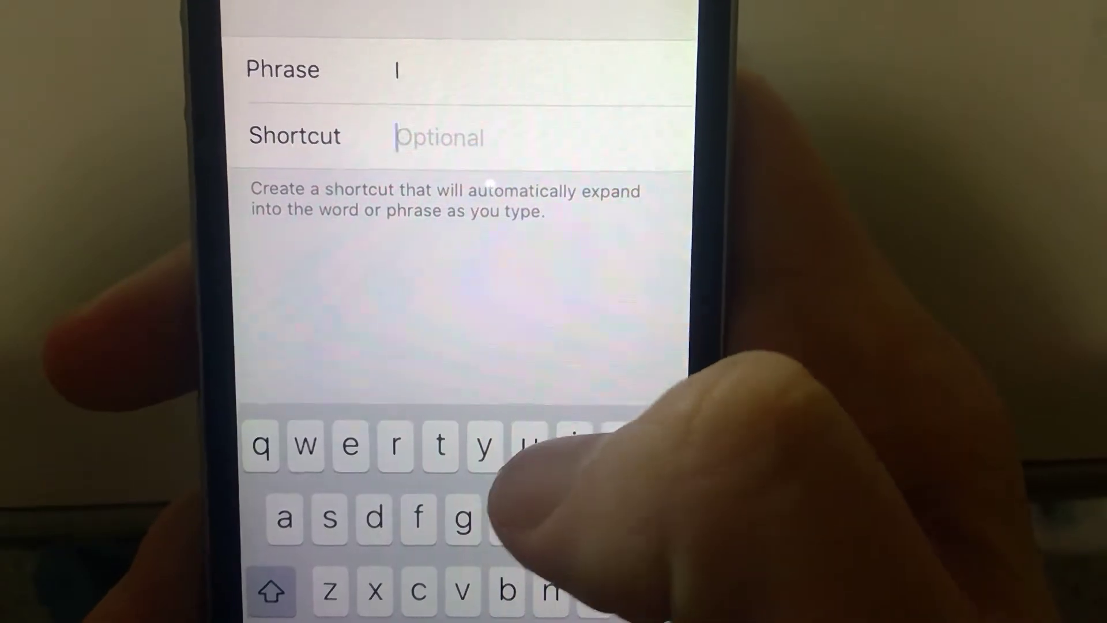
text(i)
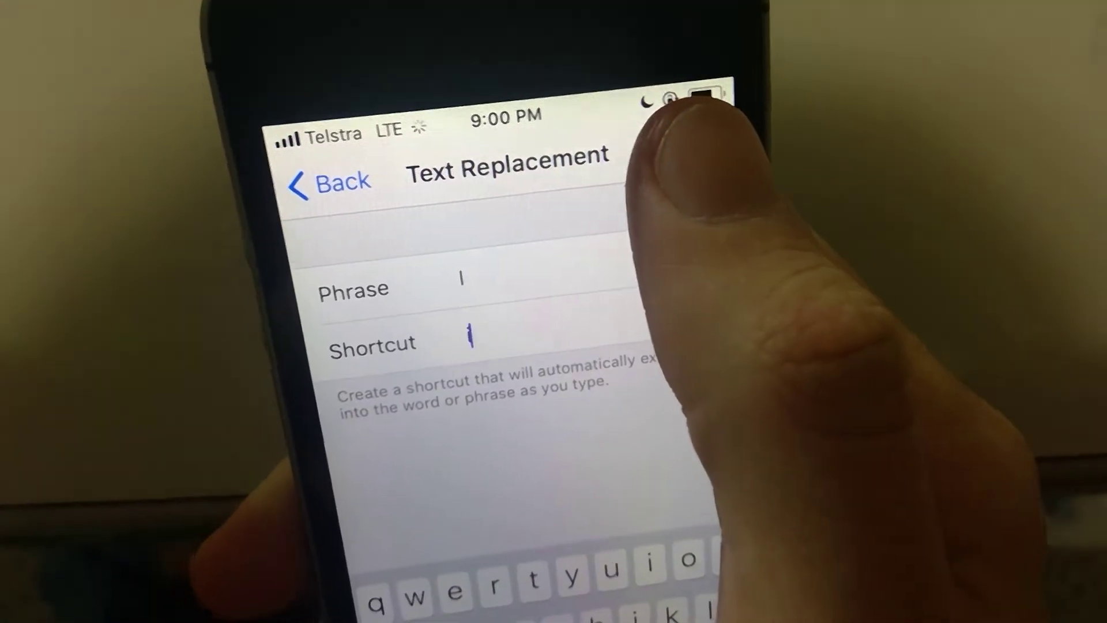
click(662, 169)
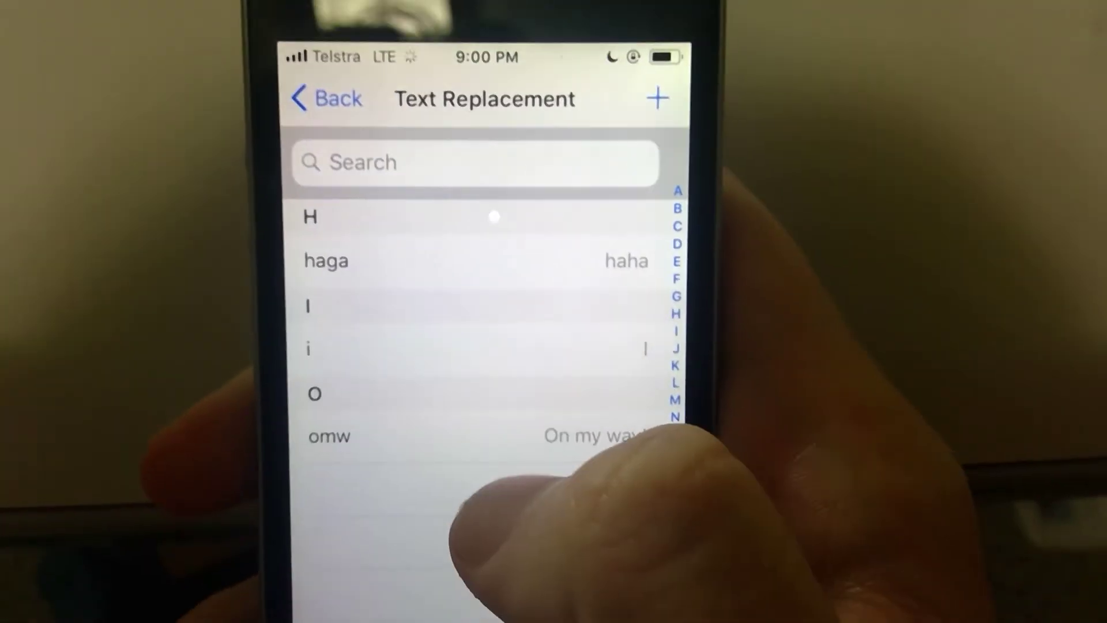